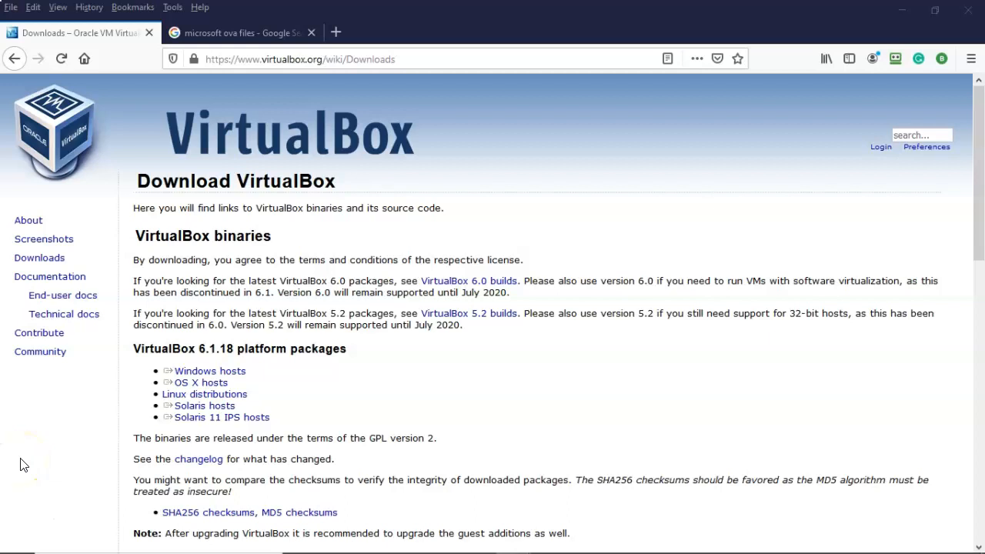
Go to the Microsoft Edge Developer Virtual Machines page from the search results for "microsoft ova files".
click(32, 521)
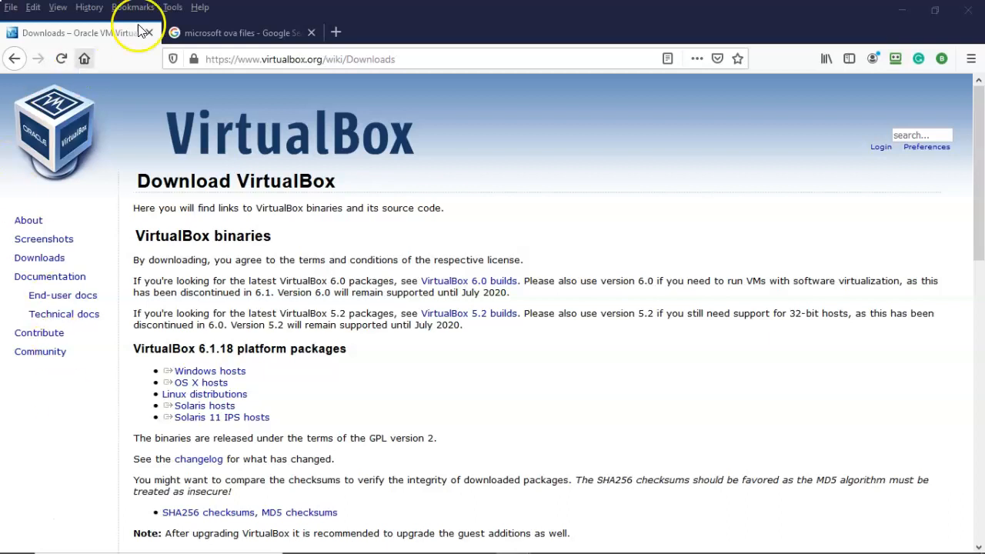
click(187, 32)
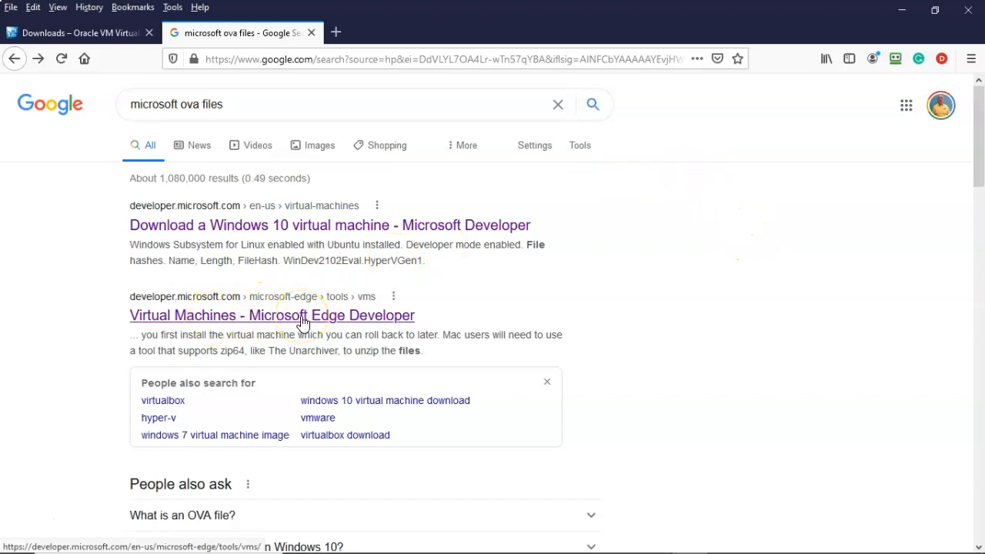
click(388, 318)
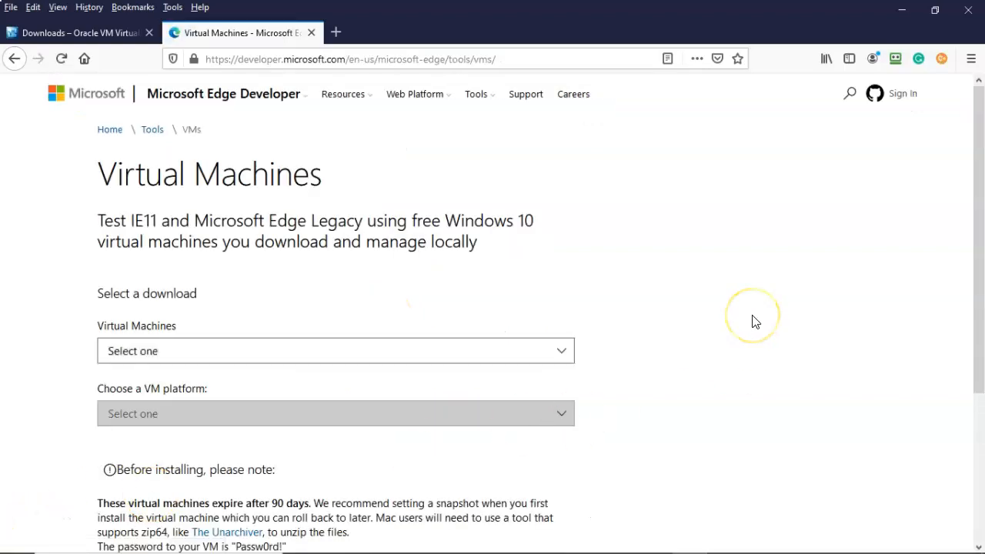
Choose IE11 on Win7 (x86) as the virtual machine download and VirtualBox as the VM platform.
click(566, 354)
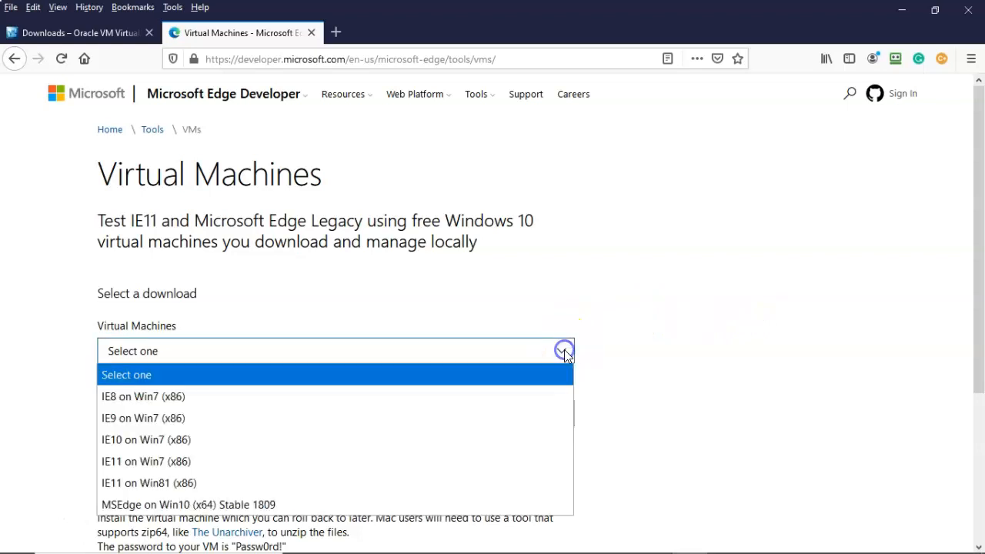
click(204, 466)
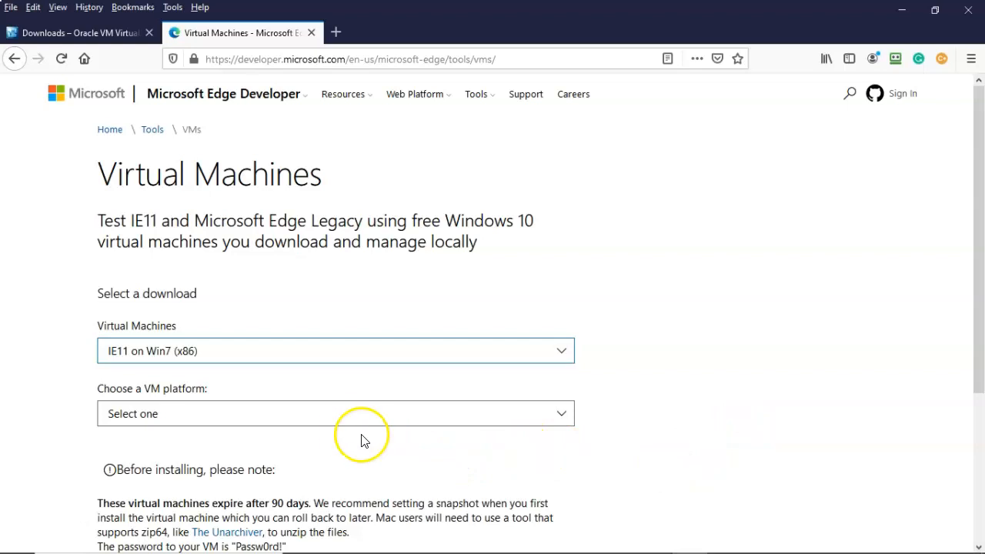
click(344, 418)
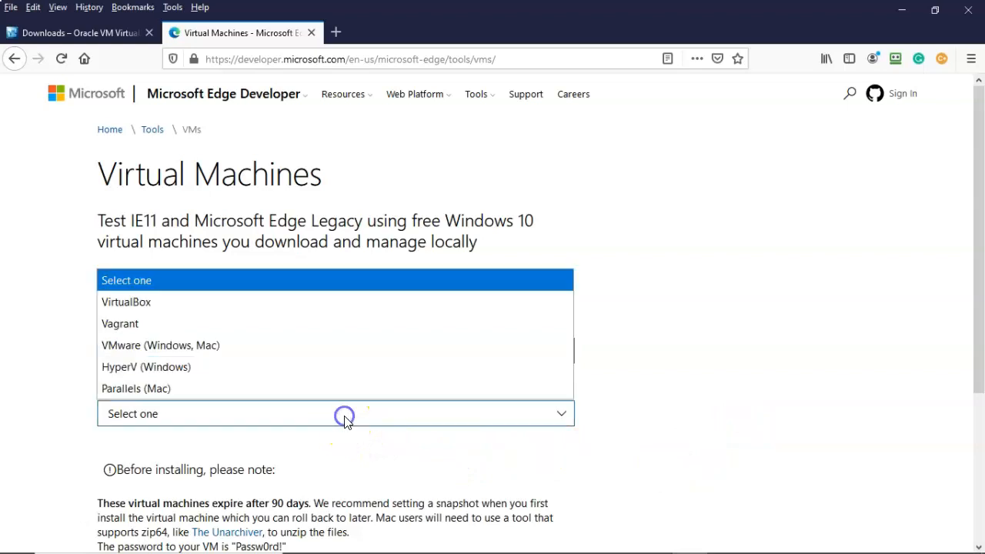
click(163, 305)
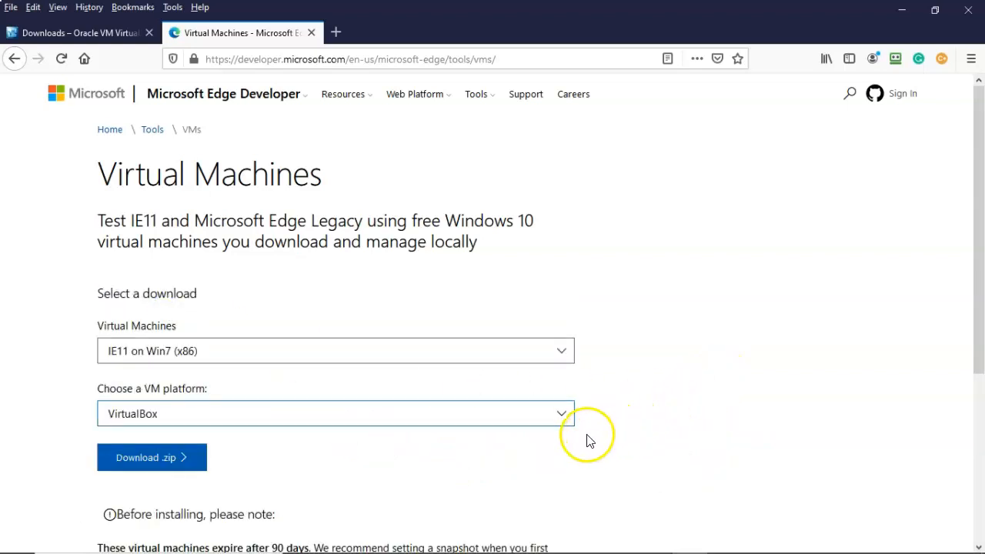
click(564, 418)
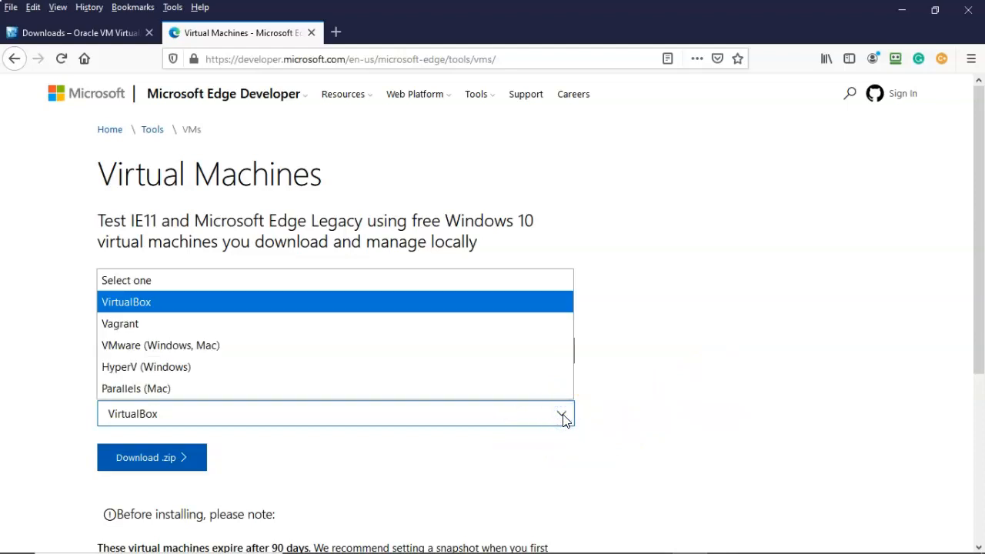
click(474, 467)
click(419, 446)
Request the IE11.Win7.VirtualBox.zip download and dismiss the save prompt without saving the file.
click(154, 462)
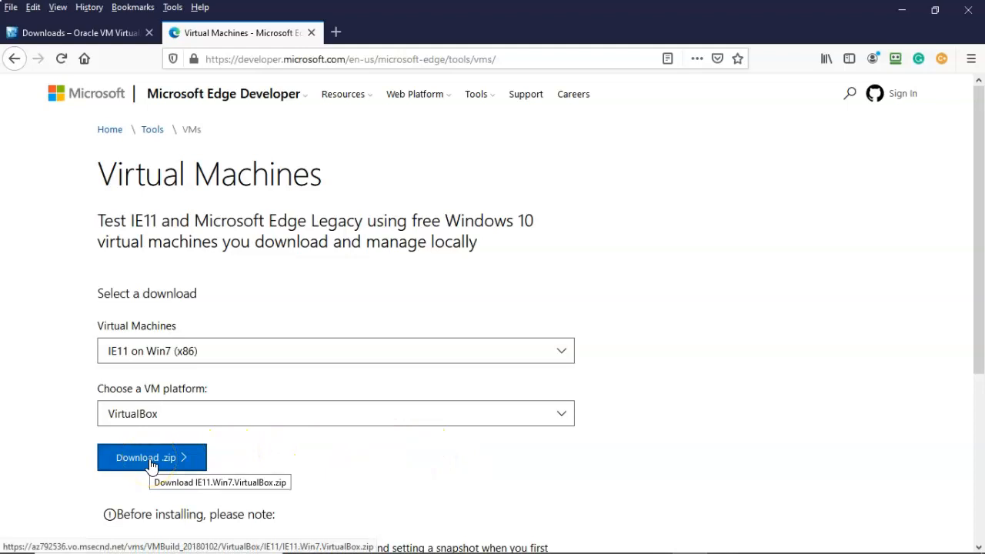
click(152, 465)
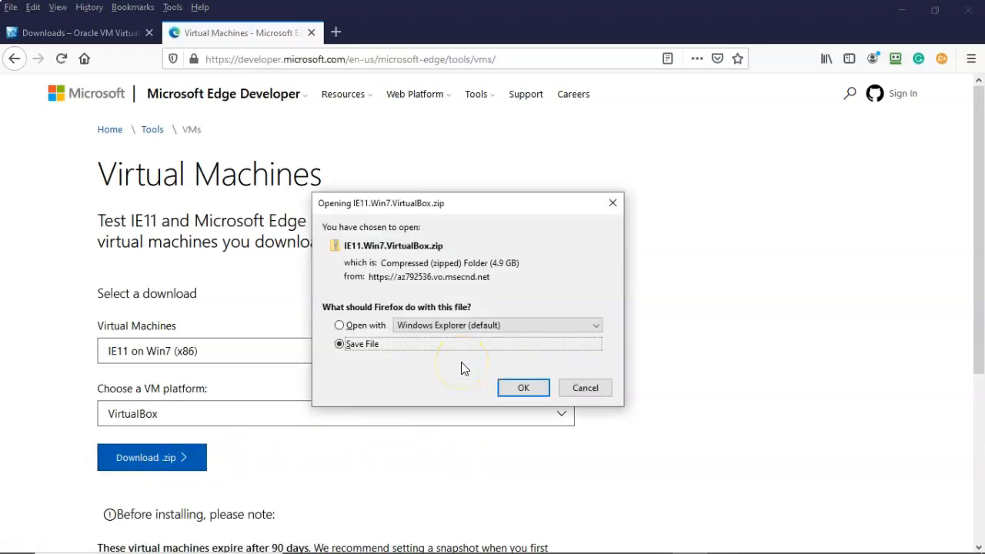
click(585, 388)
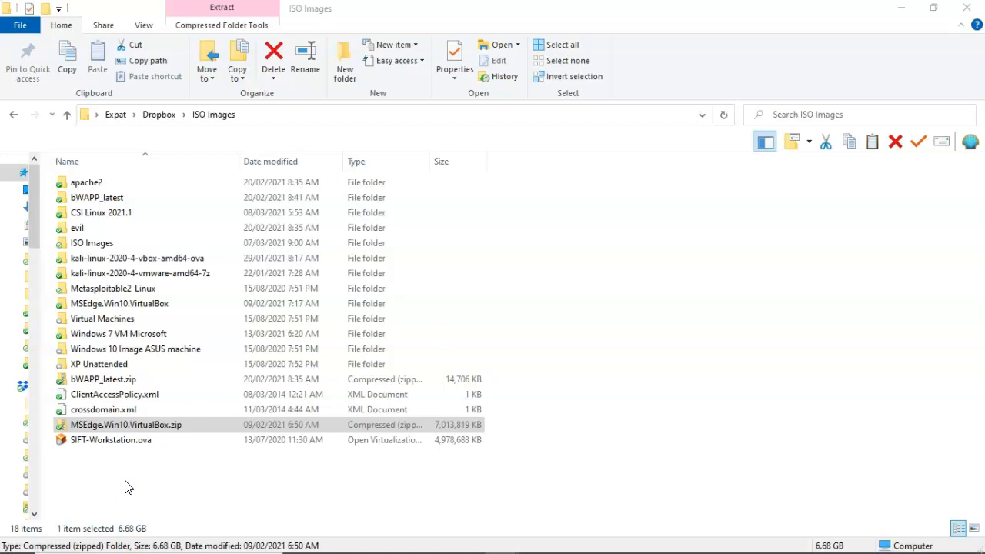
In File Explorer, open IE11.Win7.VirtualBox.zip from the Windows 7 VM Microsoft folder and extract IE11 - Win7.ova from it.
double_click(141, 428)
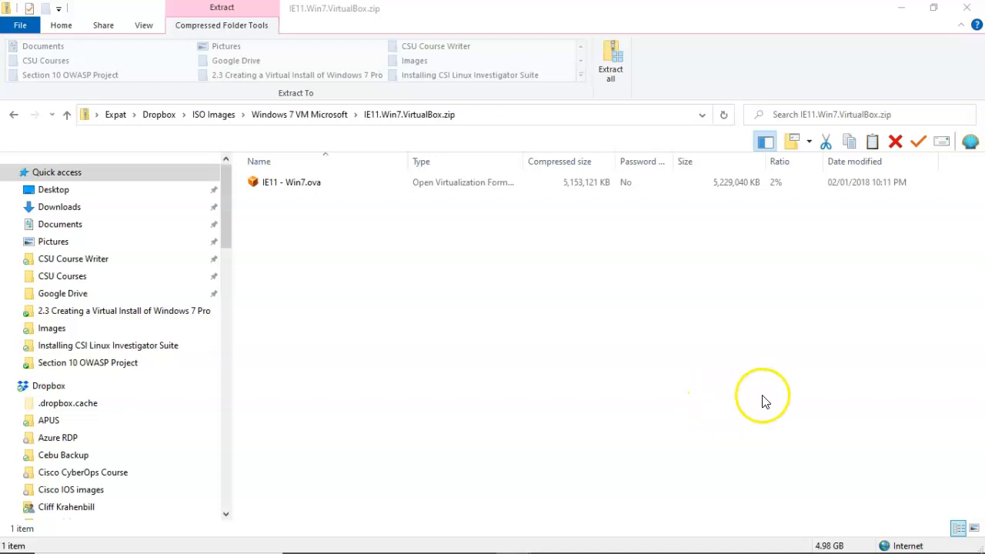
click(288, 185)
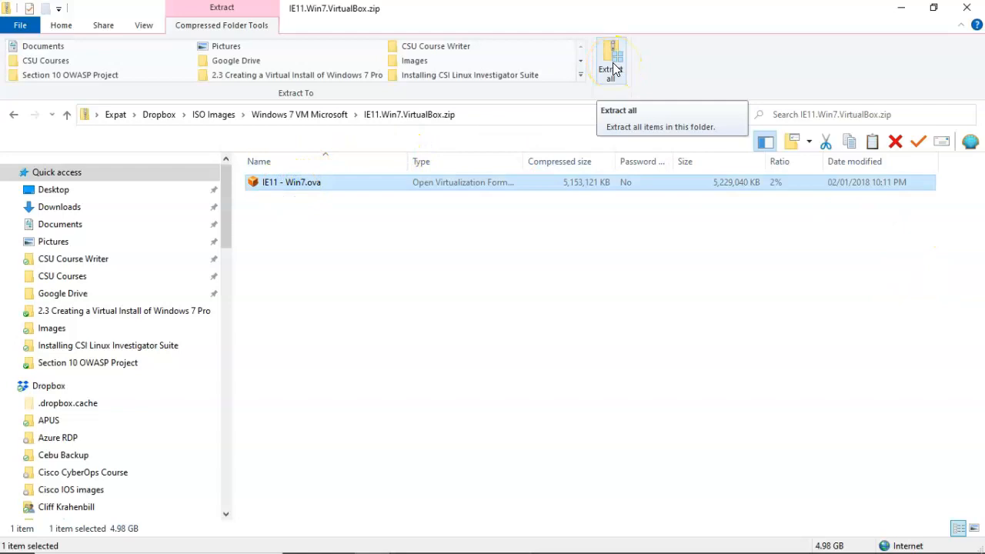
click(614, 69)
click(621, 424)
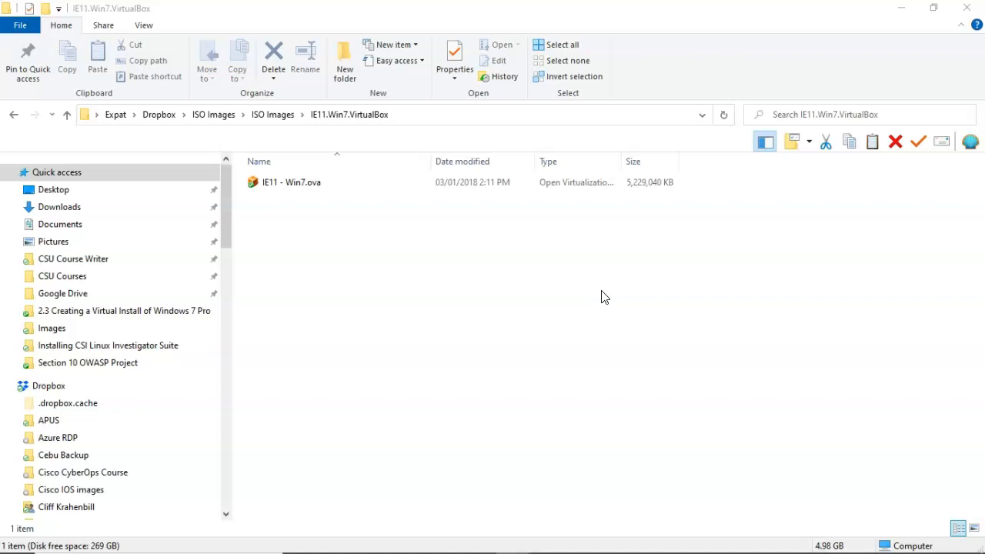
Open the extracted IE11 - Win7.ova with VirtualBox Manager and import the appliance with its suggested settings.
click(285, 188)
right_click(285, 189)
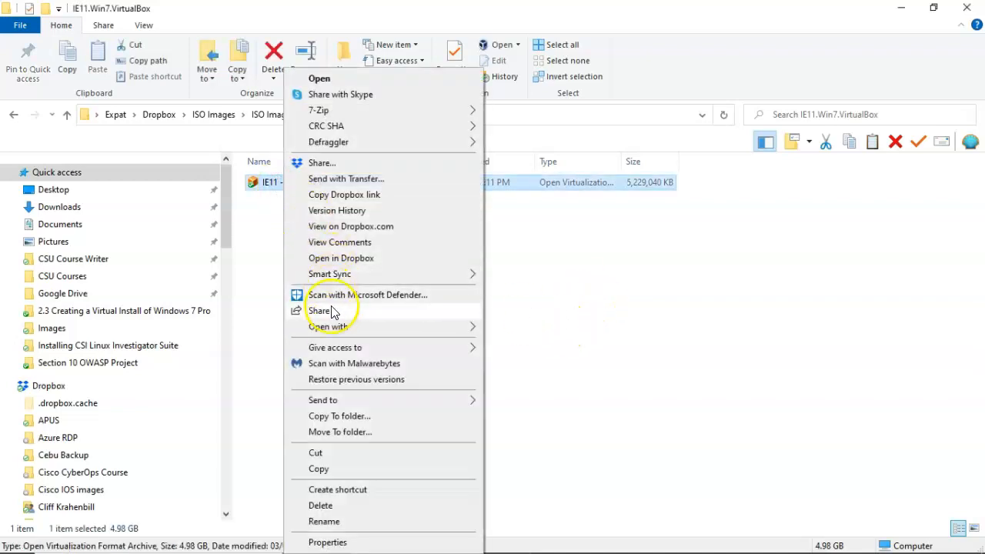
mouse_move(354, 330)
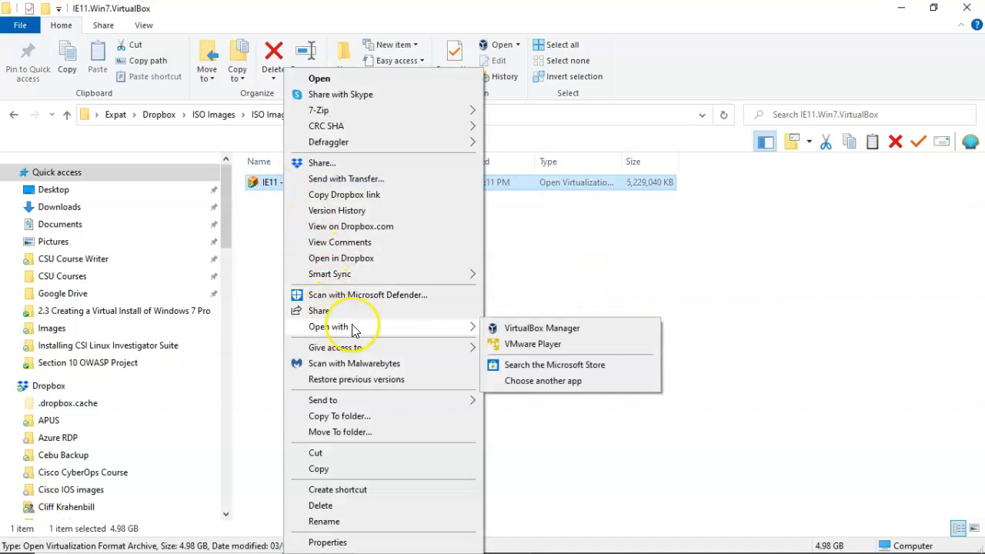
click(551, 329)
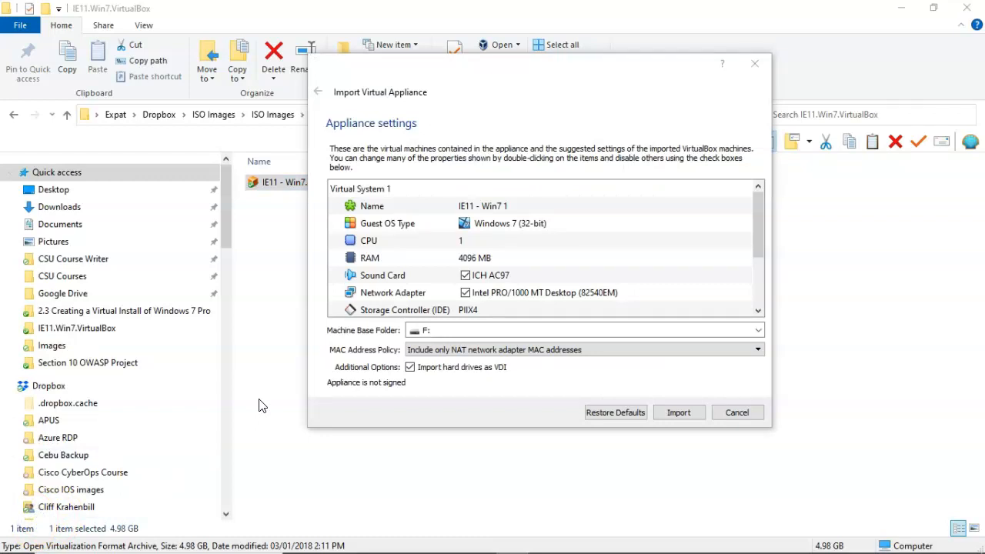
click(268, 398)
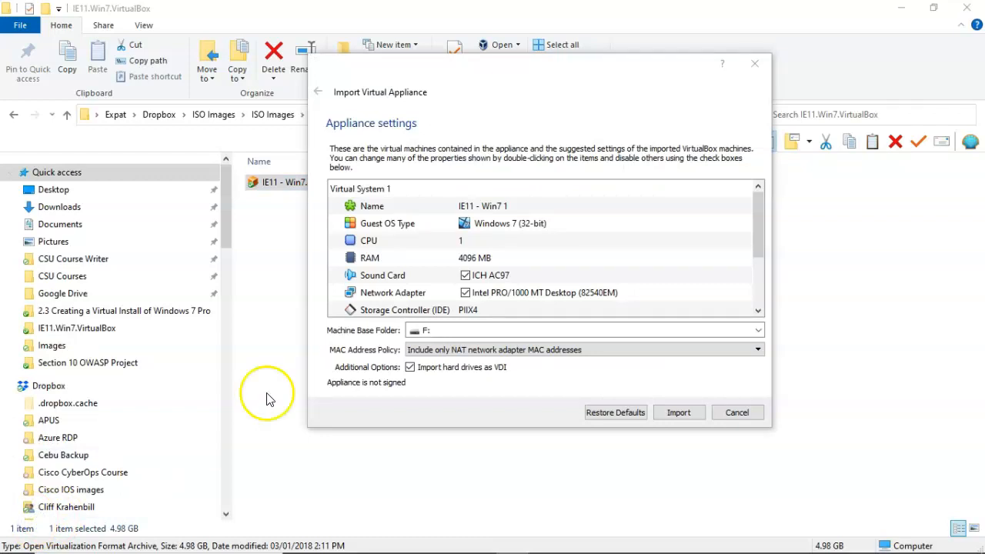
click(646, 274)
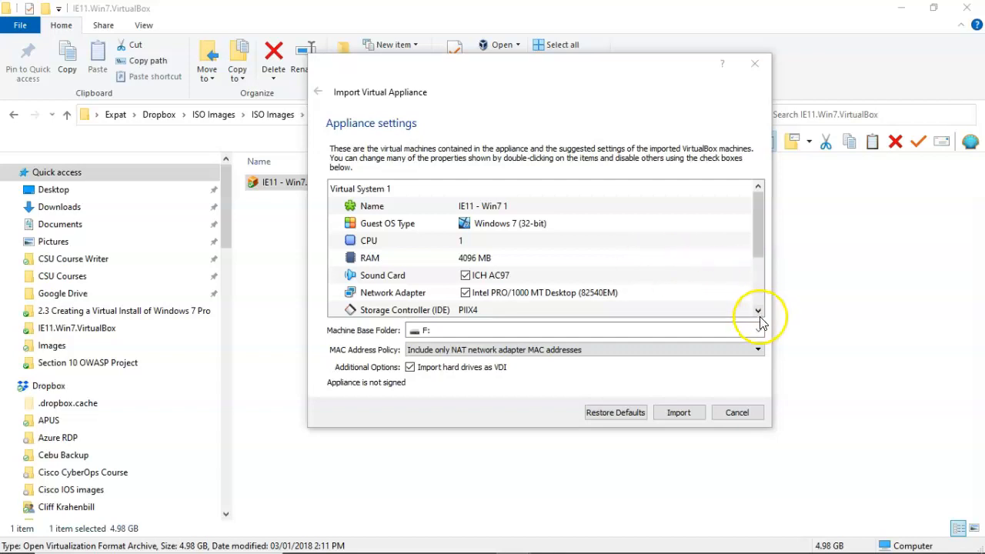
click(678, 414)
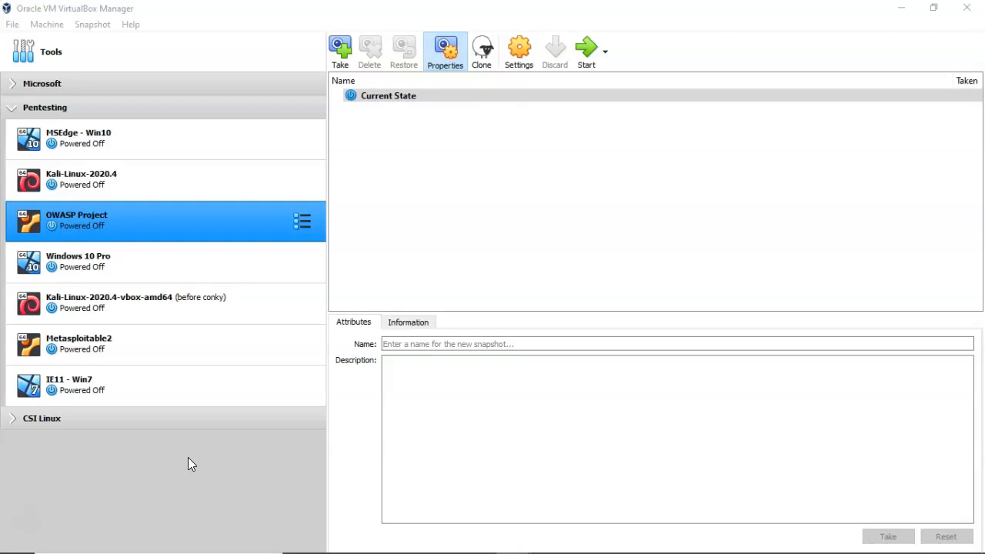
Start the IE11 - Win7 virtual machine from the Pentesting group and bring up its Windows 7 desktop.
double_click(122, 385)
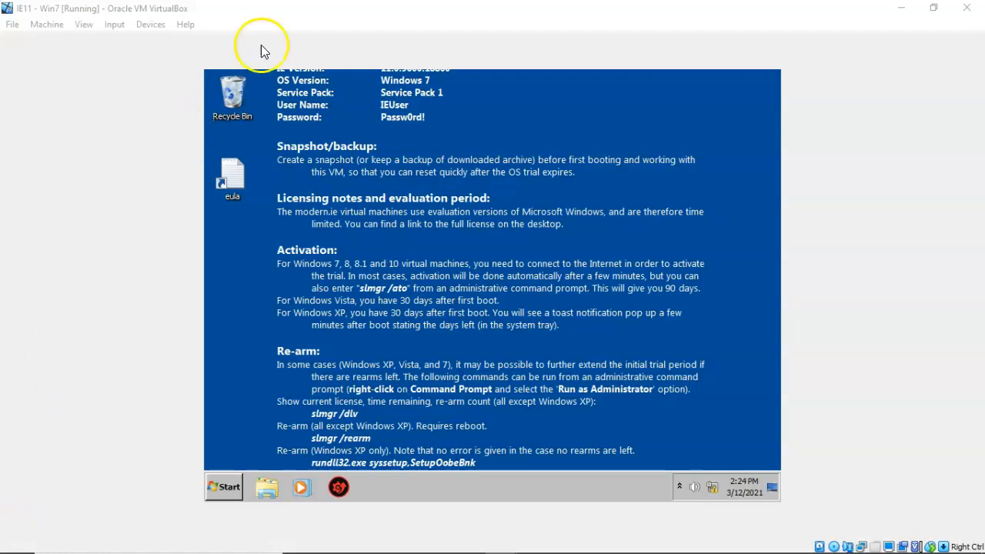
click(378, 120)
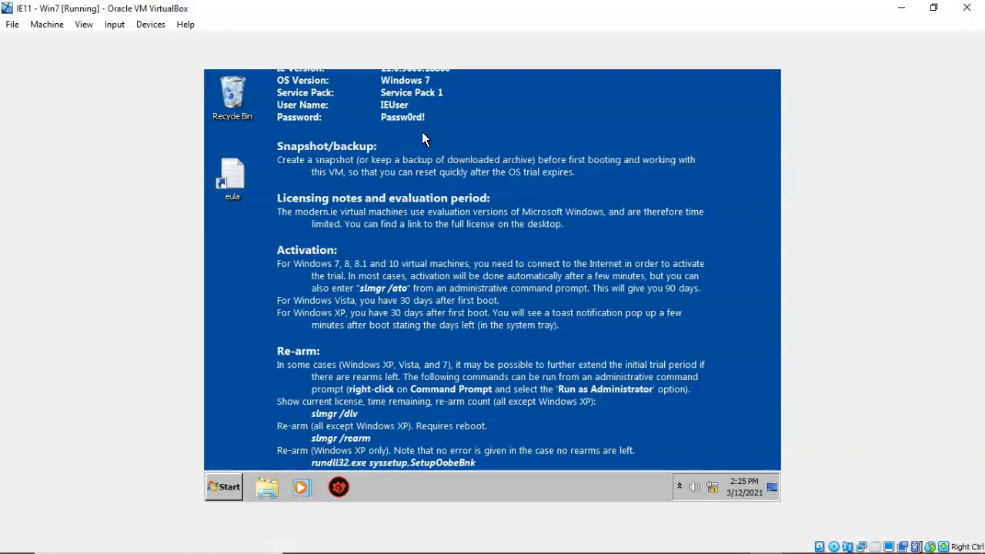
click(27, 524)
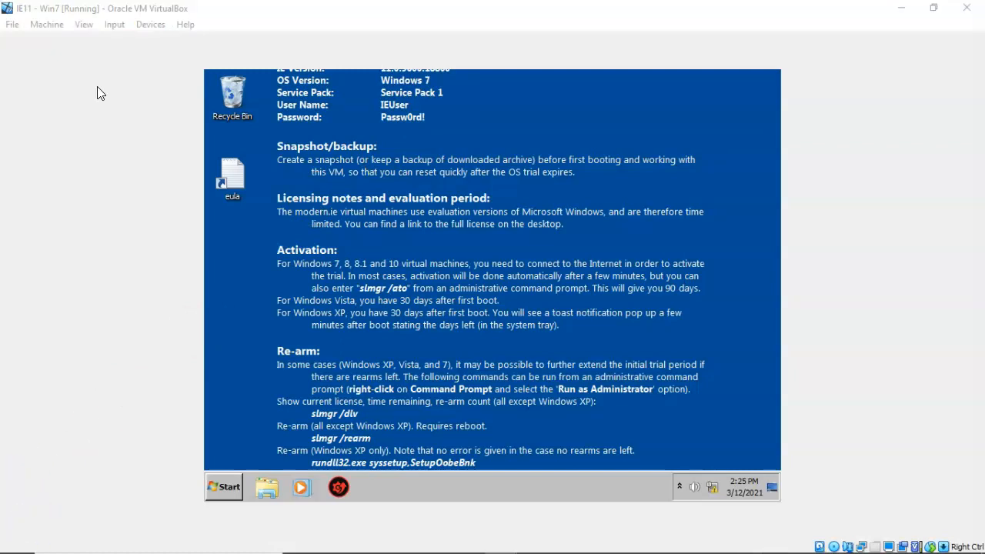
In the running machine's network settings, attach Adapter 1 to the Host-only Adapter named VirtualBox Host-Only Ethernet Adapter.
click(151, 25)
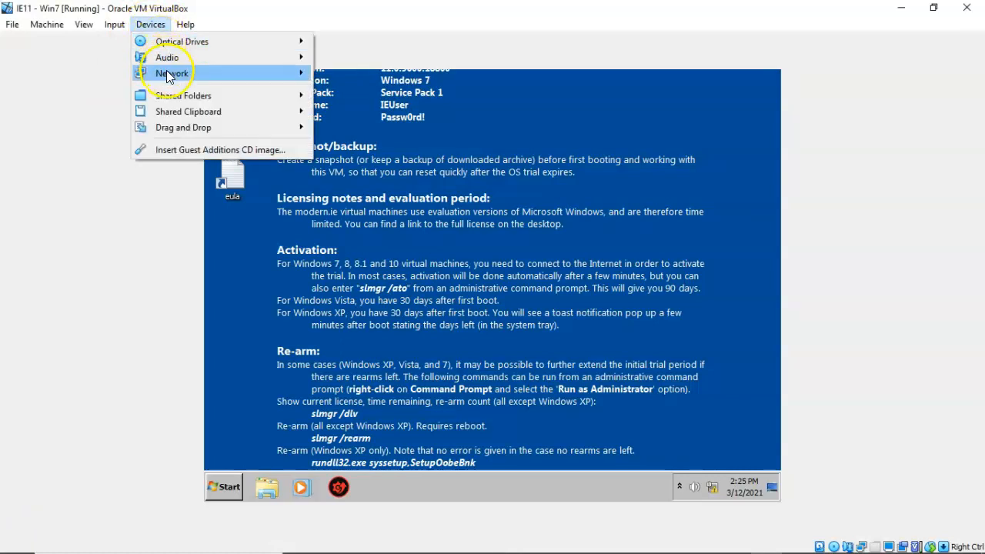
mouse_move(246, 73)
click(367, 75)
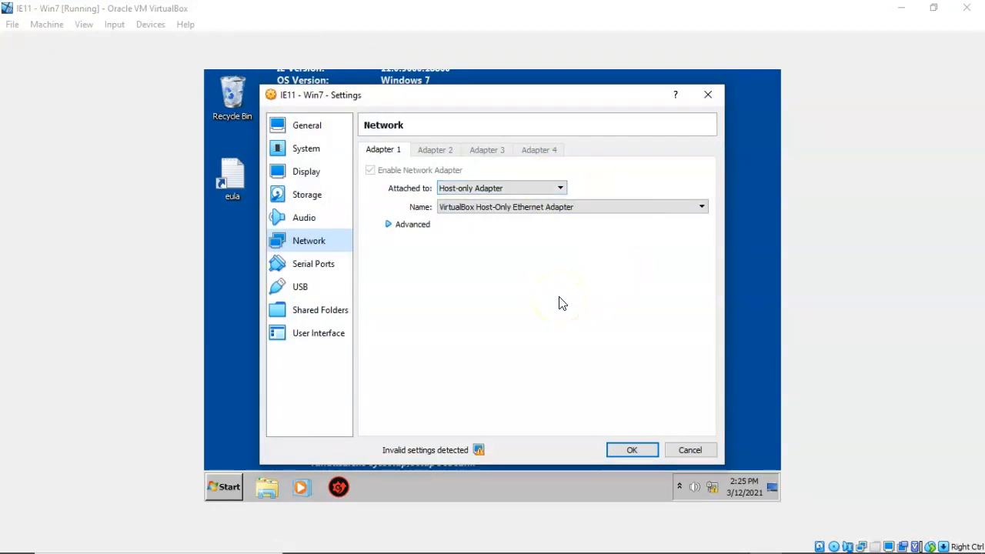
click(632, 451)
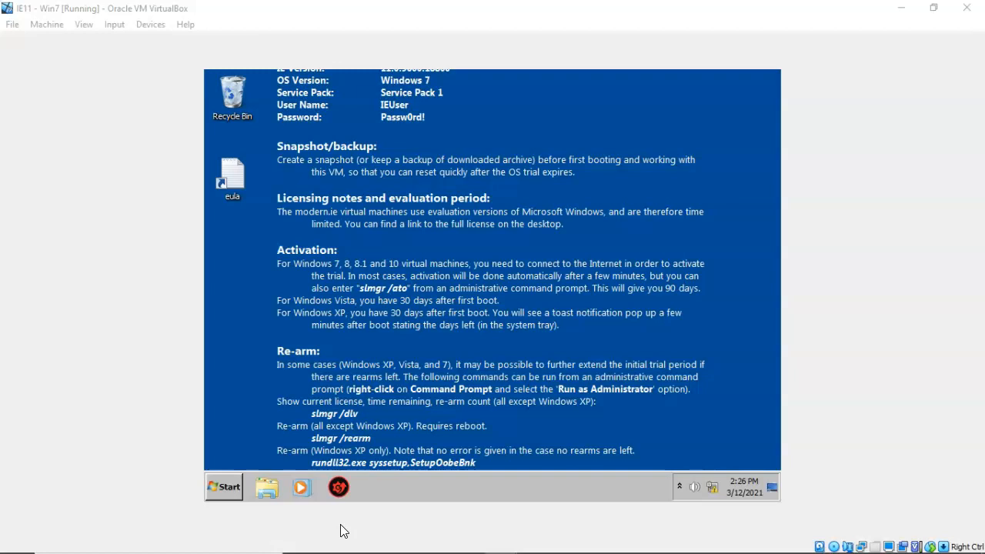
Search the Windows 7 guest for "services", open the Services console and switch it to the Standard view.
click(231, 487)
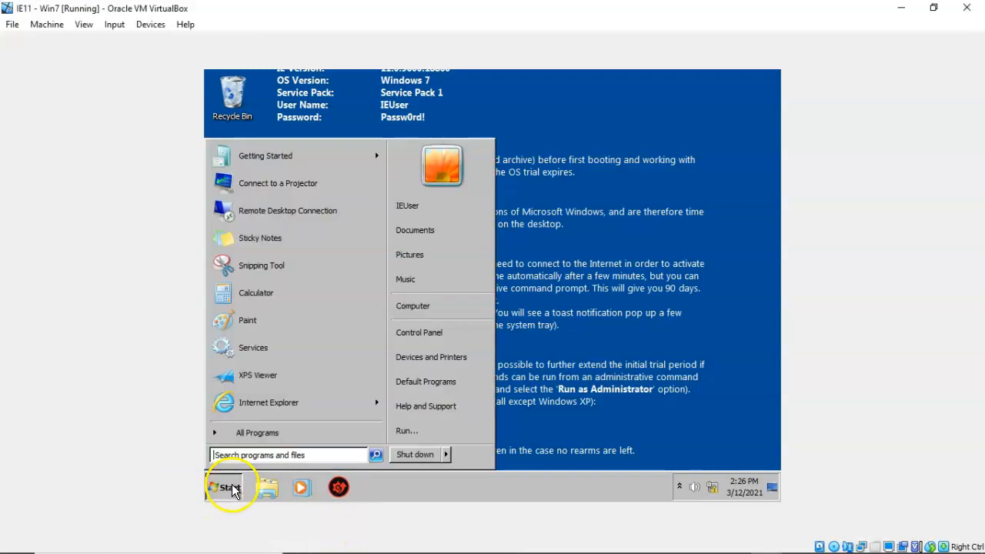
click(305, 433)
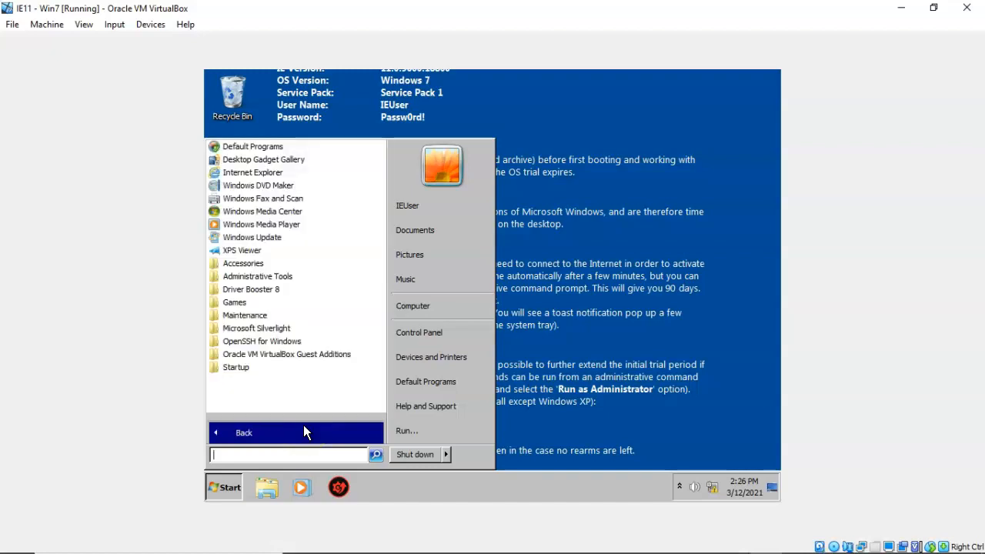
text(services)
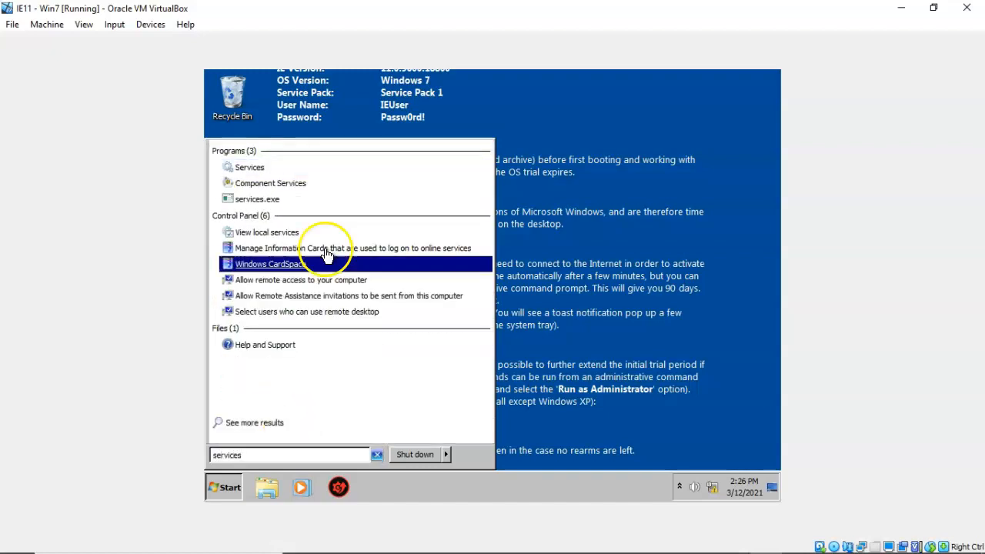
click(258, 169)
click(369, 447)
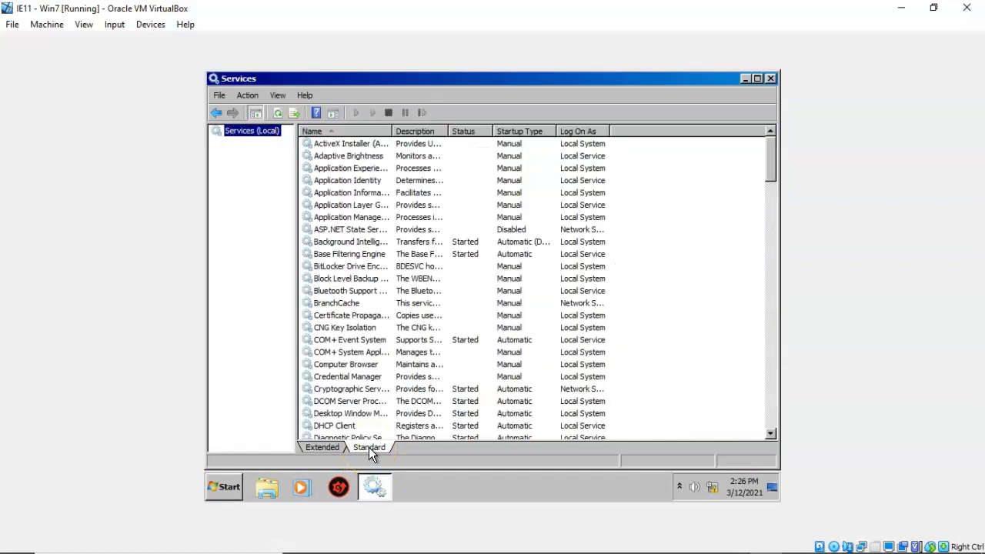
Examine the status and startup type of the Windows Defender, Windows Firewall and Windows Update services.
drag(771, 155, 732, 404)
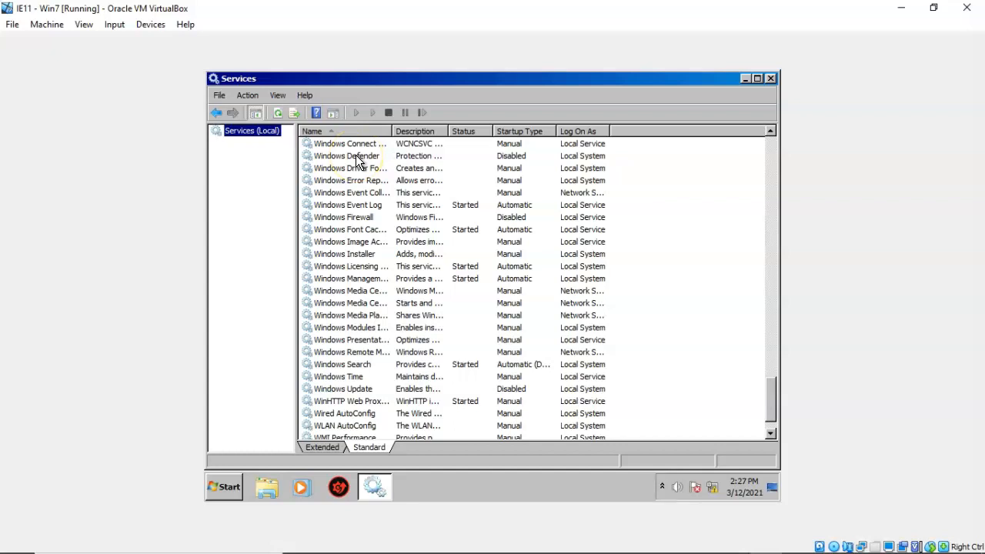
click(356, 154)
click(361, 217)
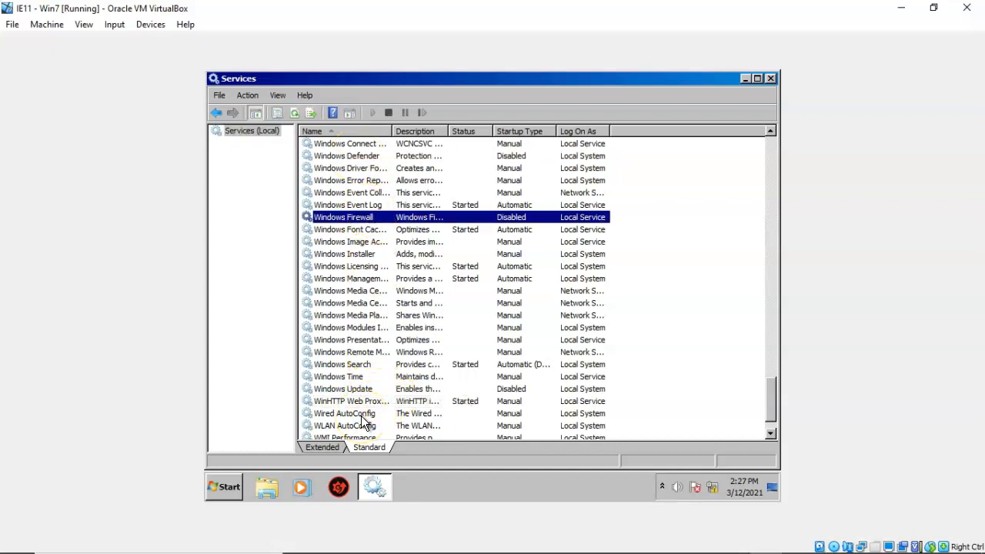
click(351, 390)
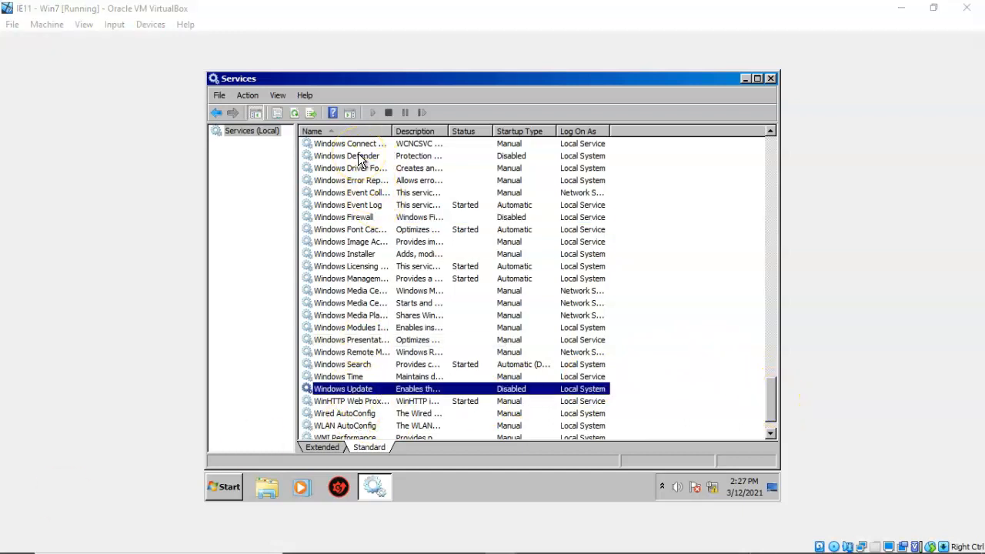
Set the Windows Defender service's startup type to Disabled, accept its properties and close the Services console.
double_click(358, 157)
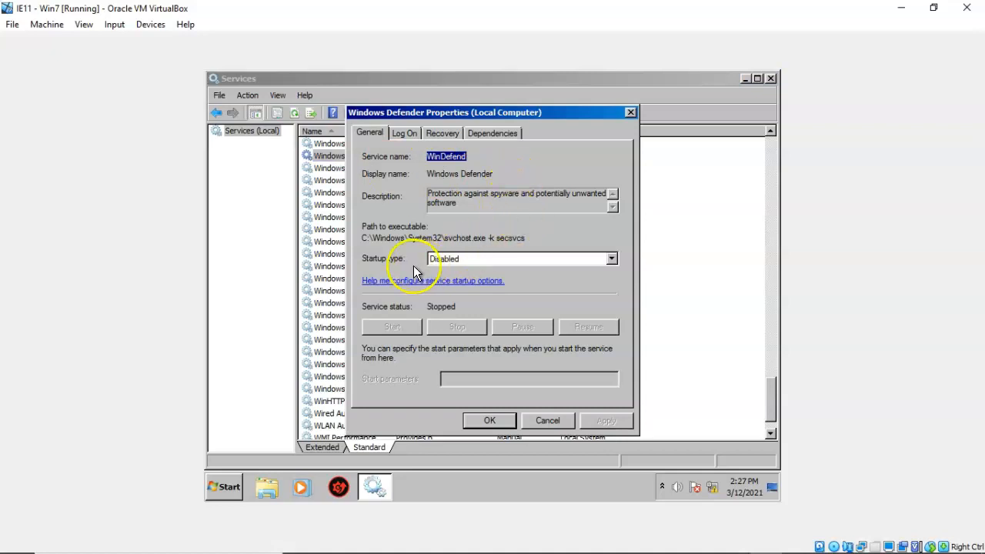
click(612, 259)
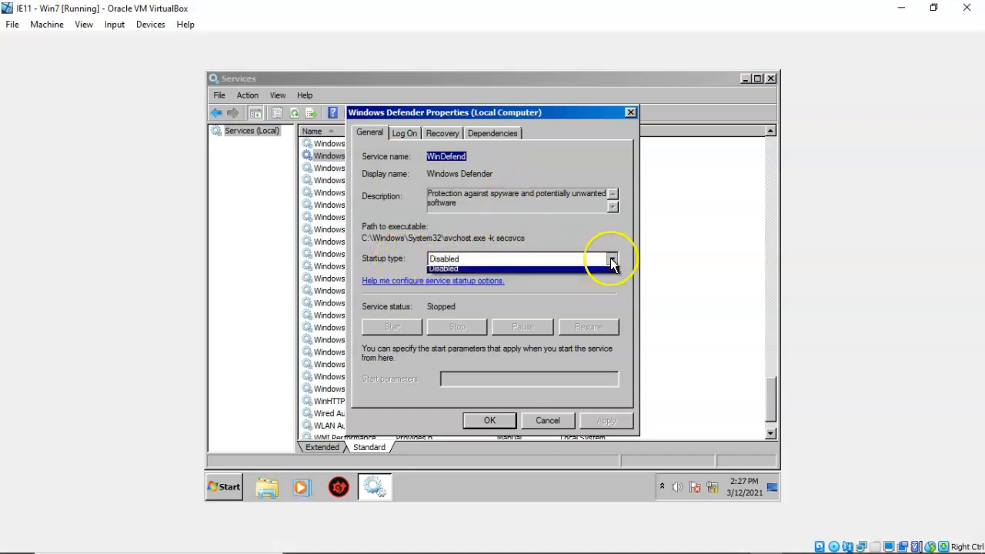
click(612, 260)
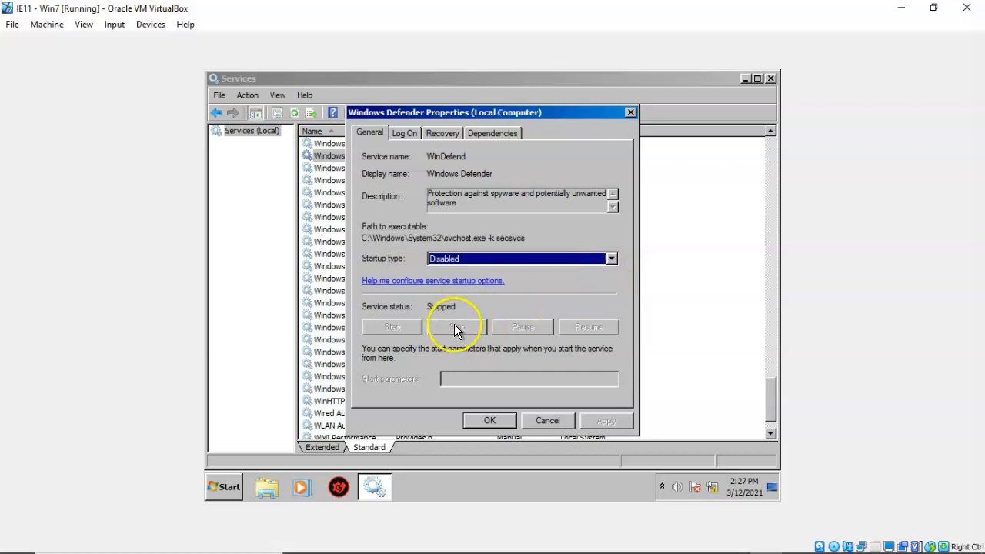
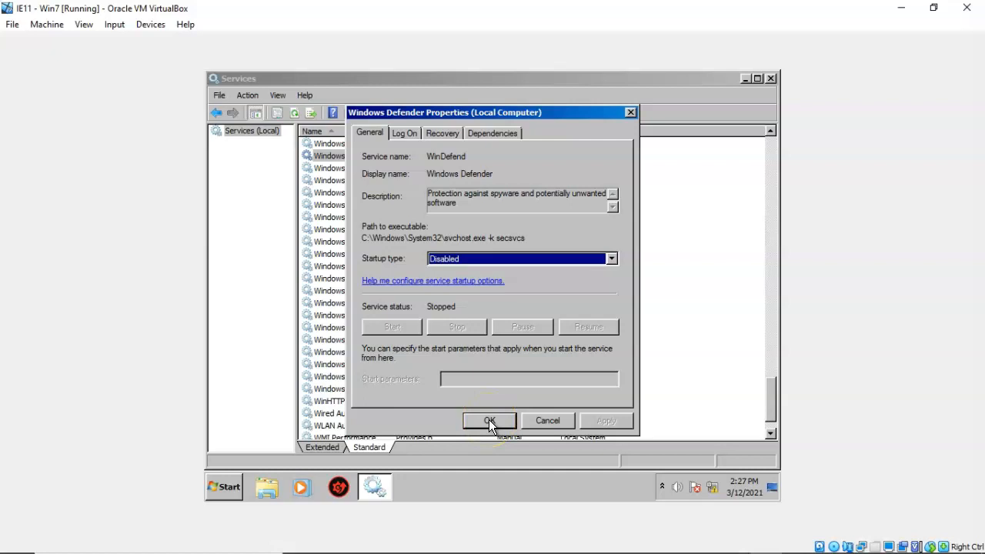
click(489, 419)
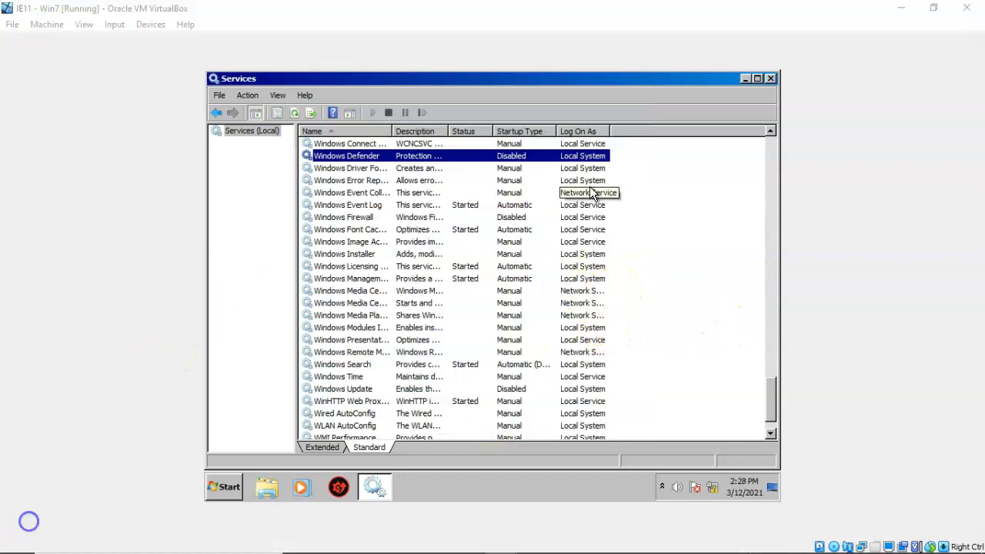
click(772, 80)
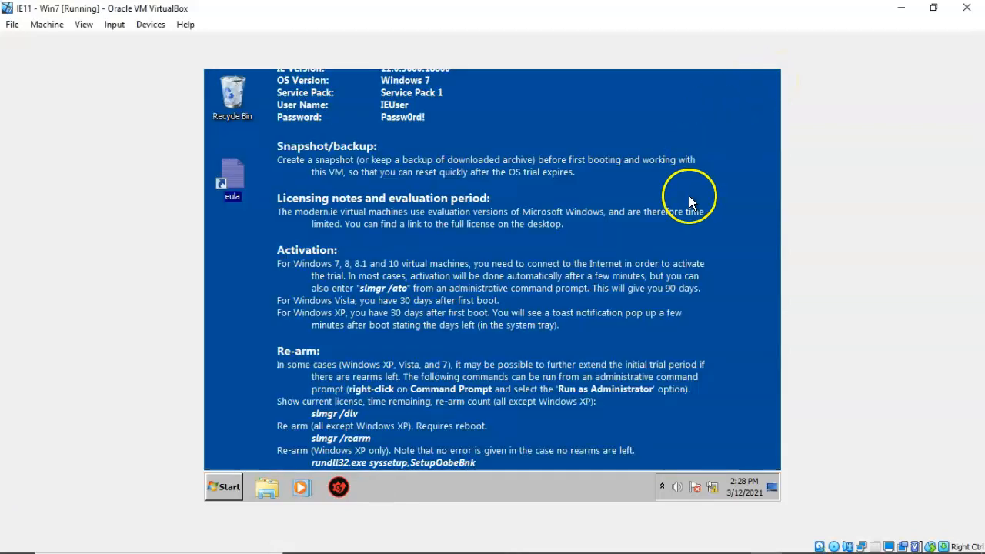
Shut down the Windows 7 guest and return to the VirtualBox machine list.
click(33, 527)
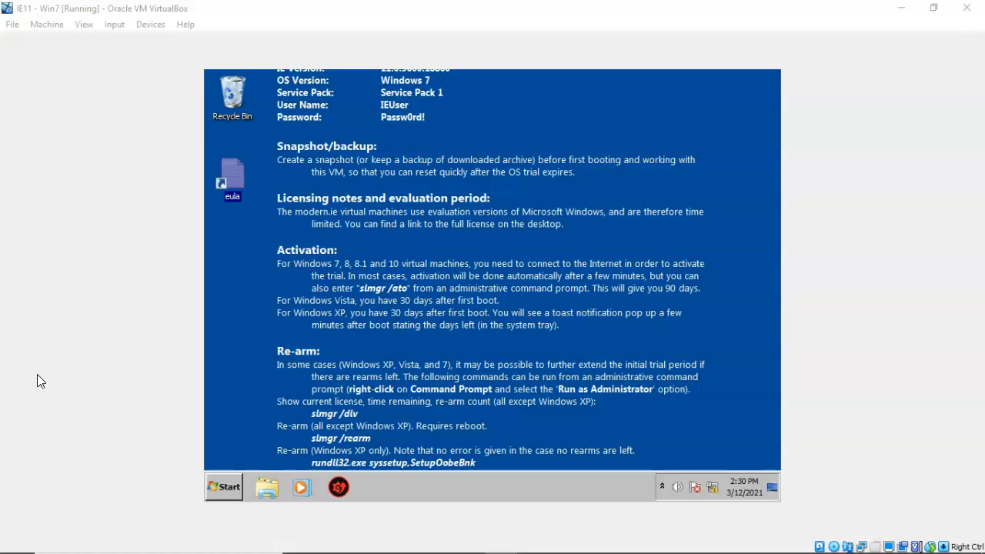
click(89, 366)
click(21, 523)
click(224, 487)
click(381, 467)
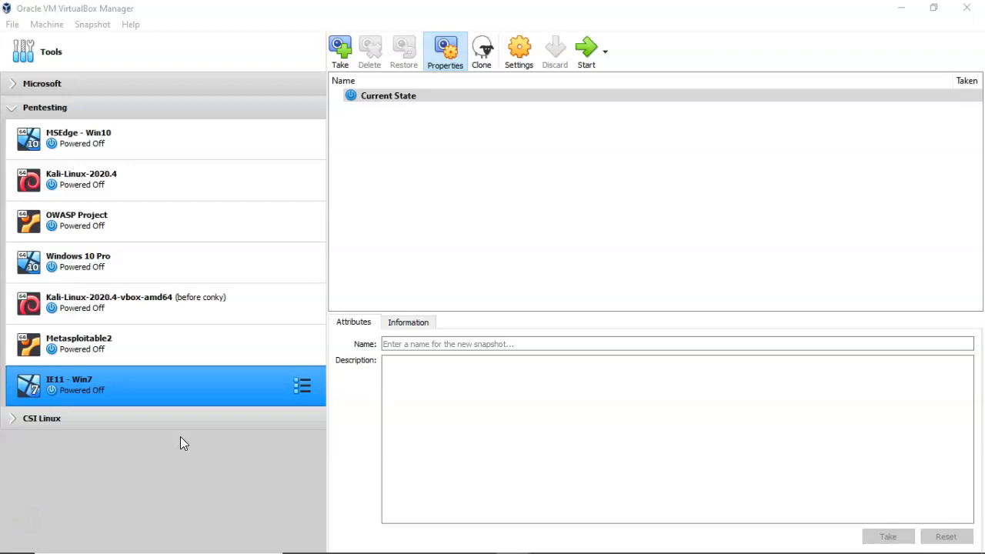
Try to add an optical drive in the storage settings of the IE11 - Win7 machine and accept the settings.
right_click(142, 381)
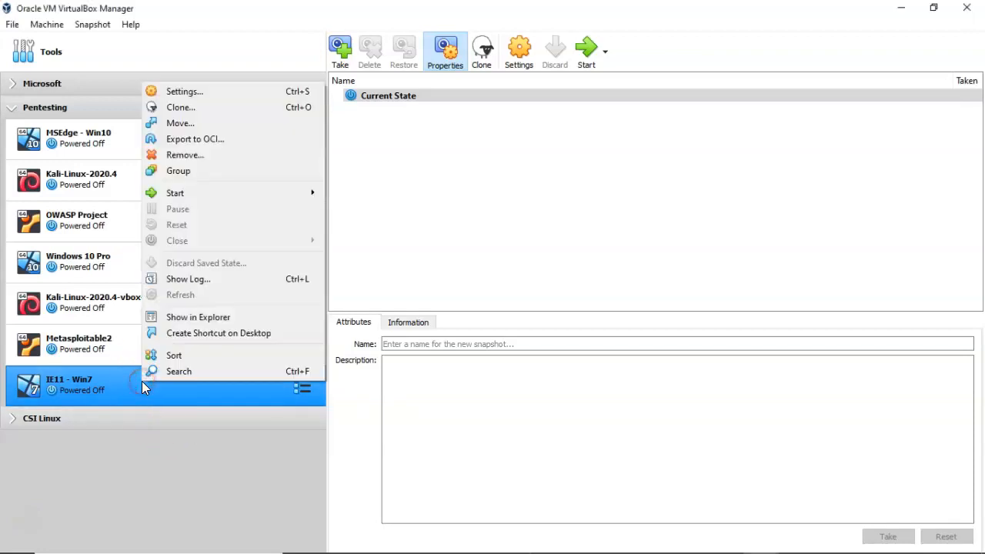
click(182, 92)
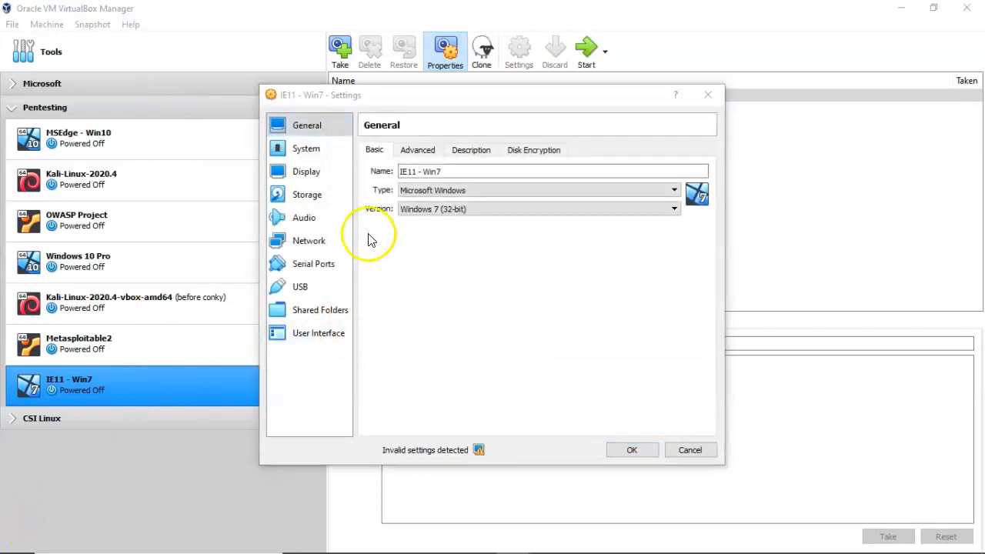
click(312, 196)
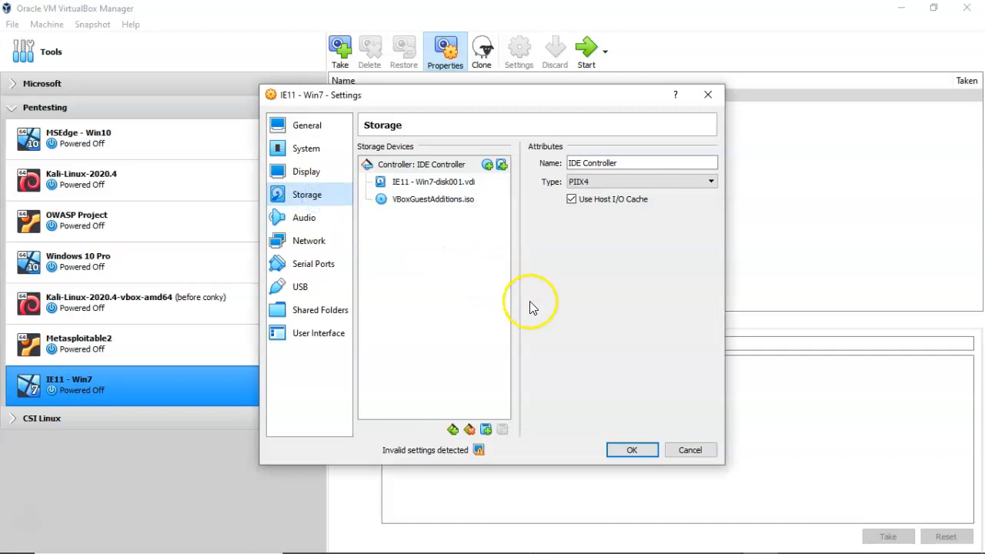
click(488, 430)
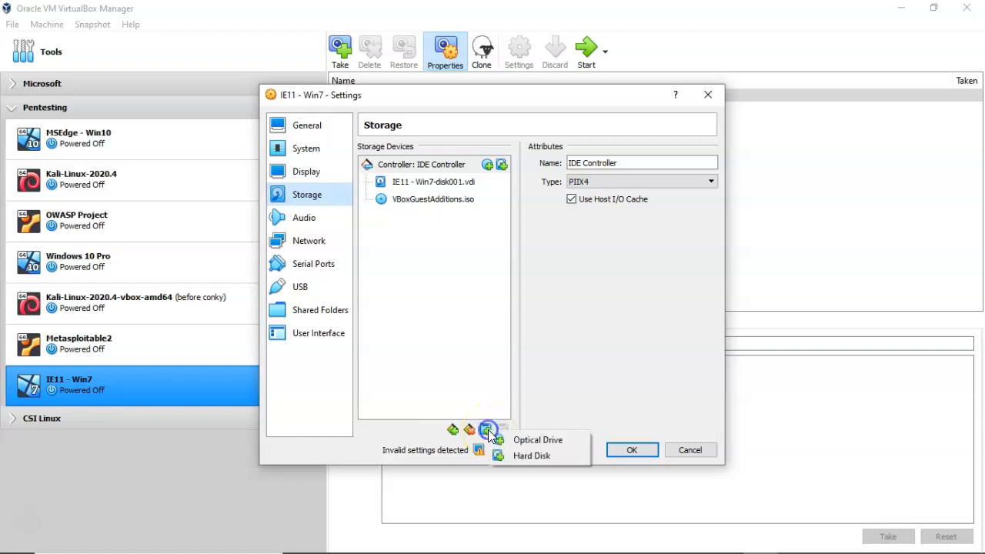
click(562, 438)
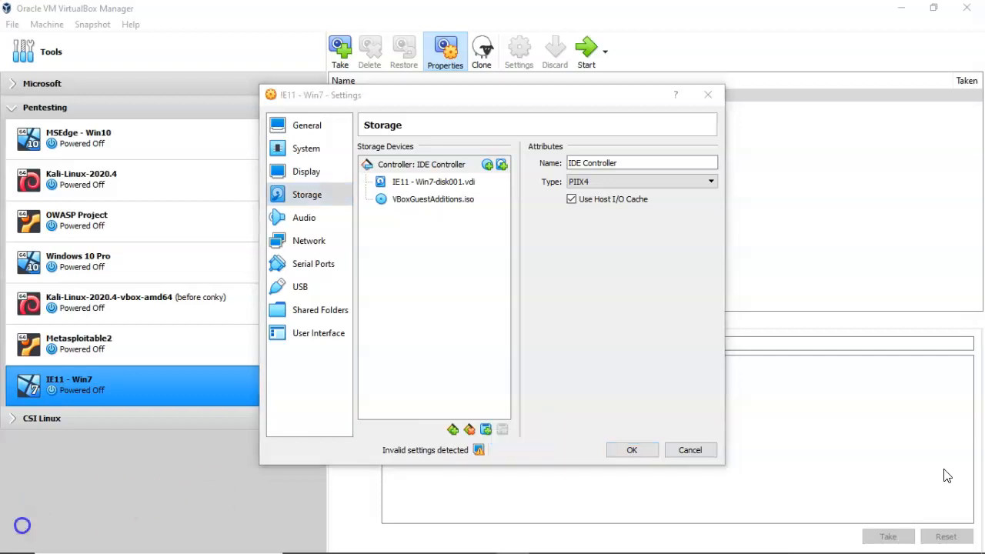
click(943, 477)
click(634, 453)
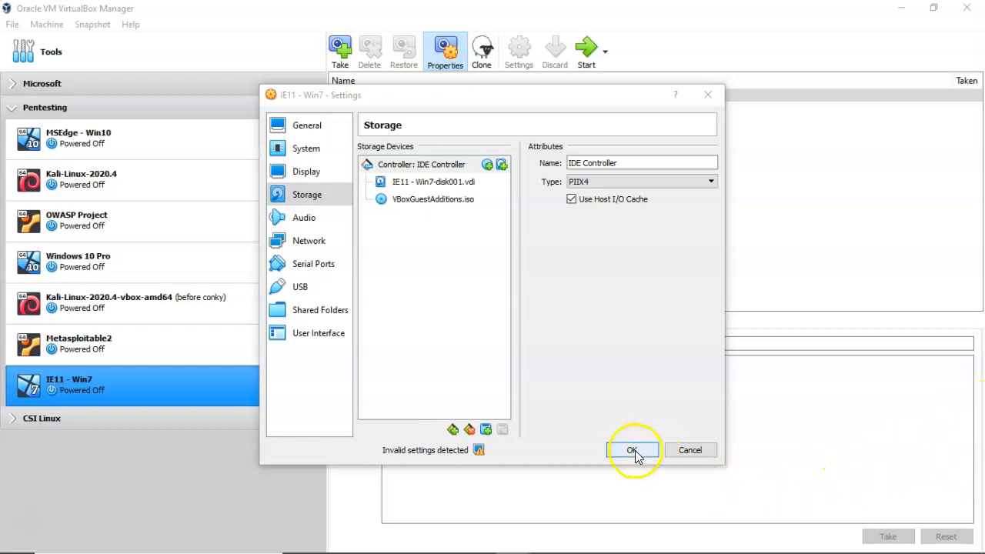
Start the IE11 - Win7 virtual machine and insert the Guest Additions CD image into its virtual optical drive.
double_click(140, 385)
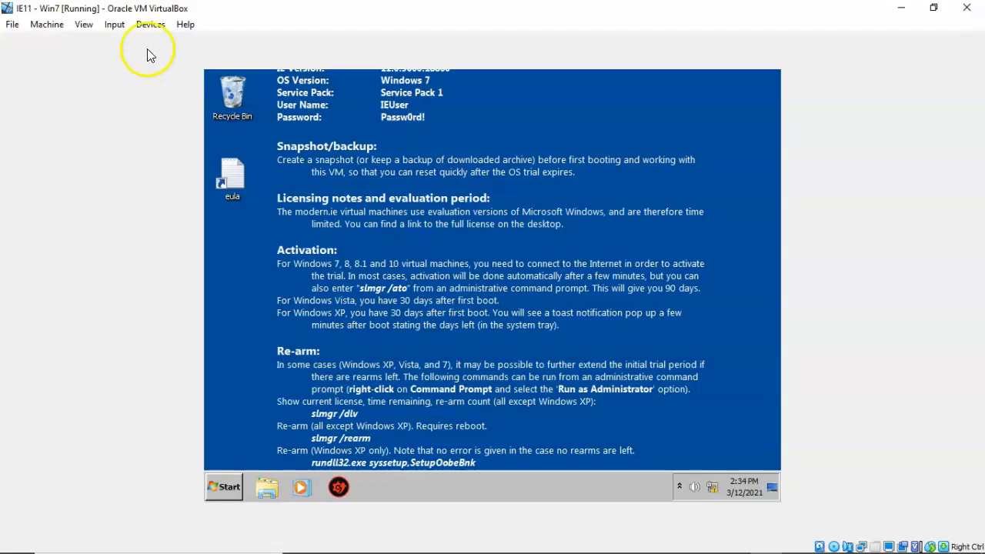
click(150, 24)
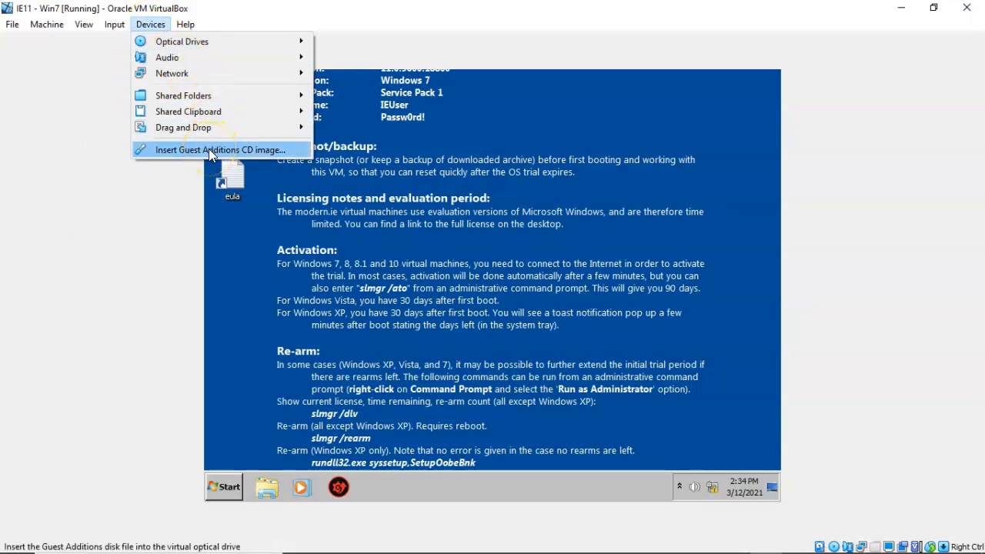
click(209, 149)
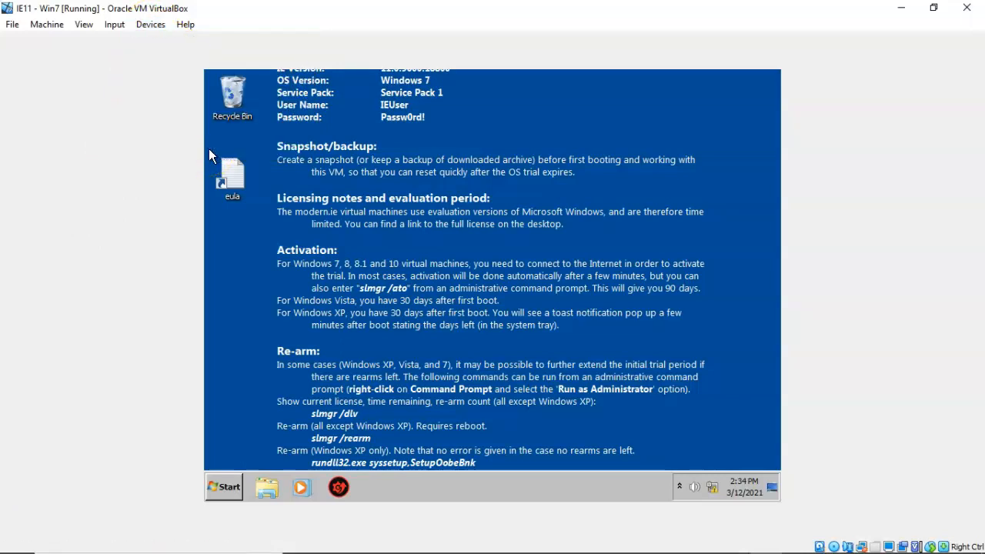
Install VirtualBox Guest Additions 6.1.18 from CD Drive (D:) in the guest, using the default destination folder, and reboot now.
click(224, 488)
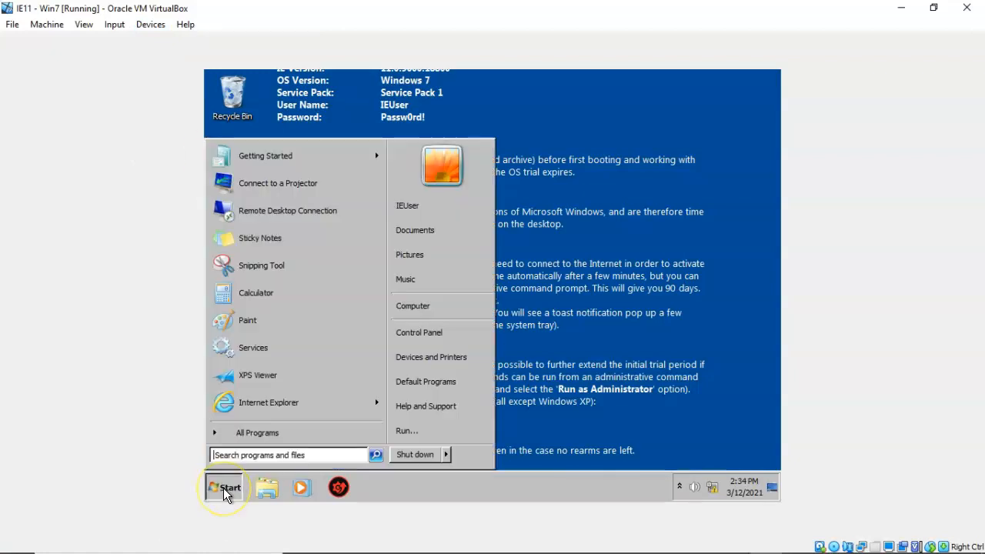
click(415, 306)
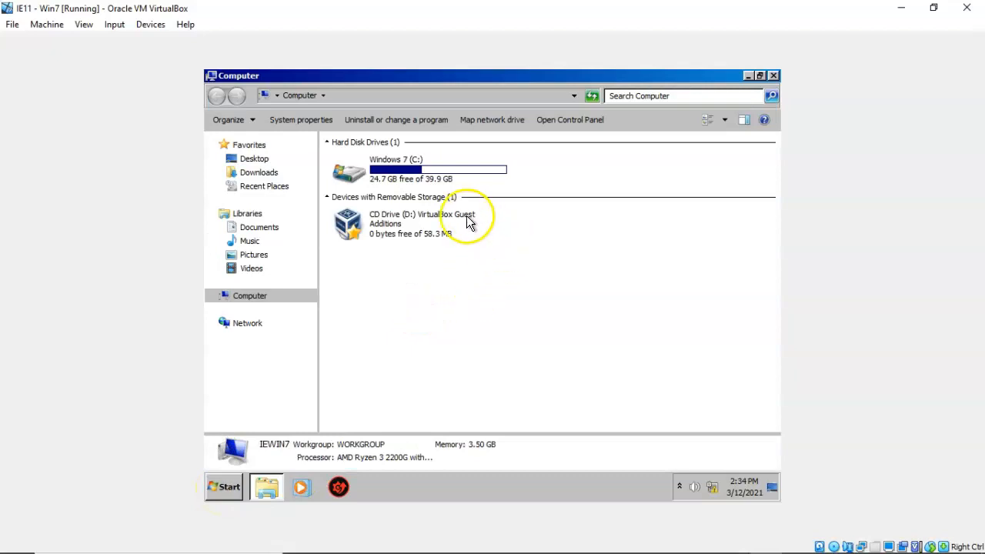
double_click(397, 228)
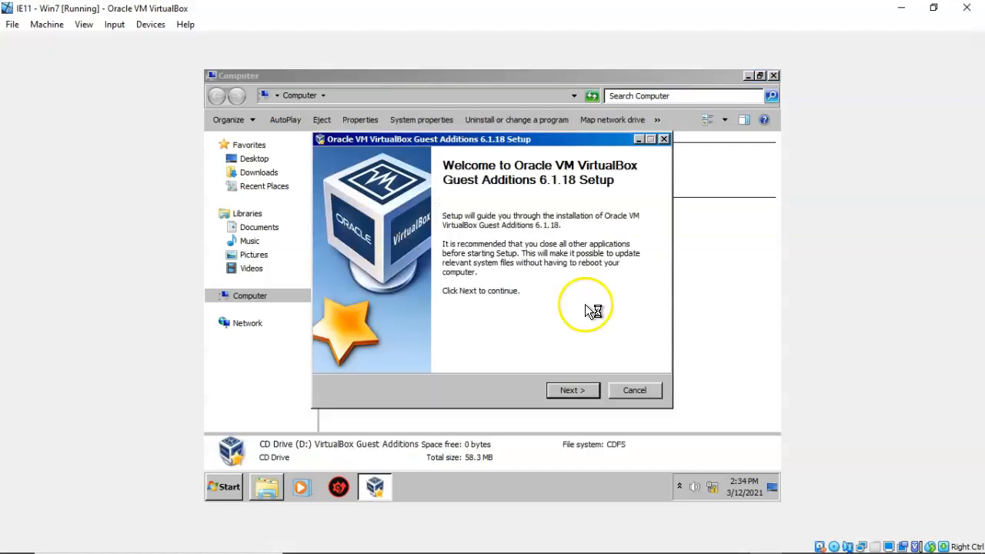
click(569, 390)
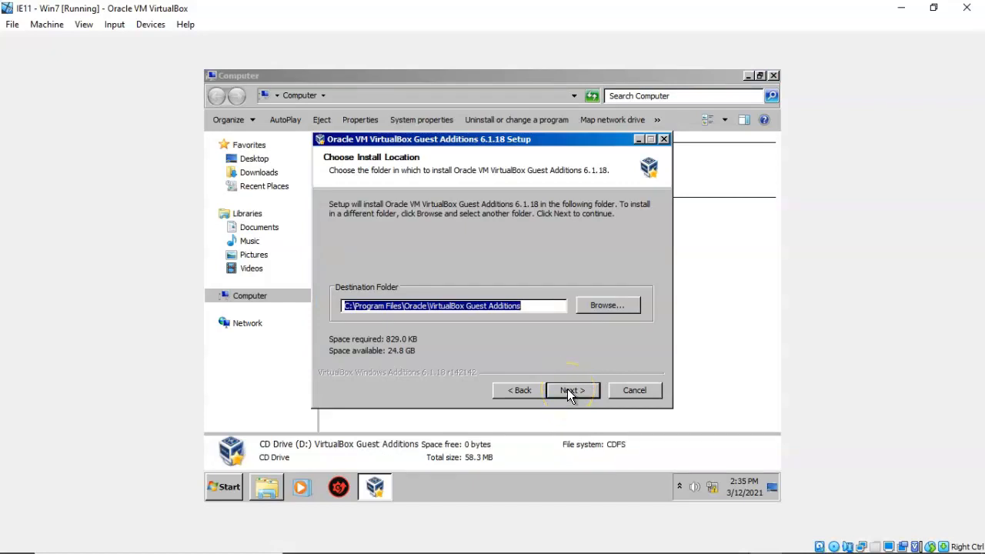
click(570, 390)
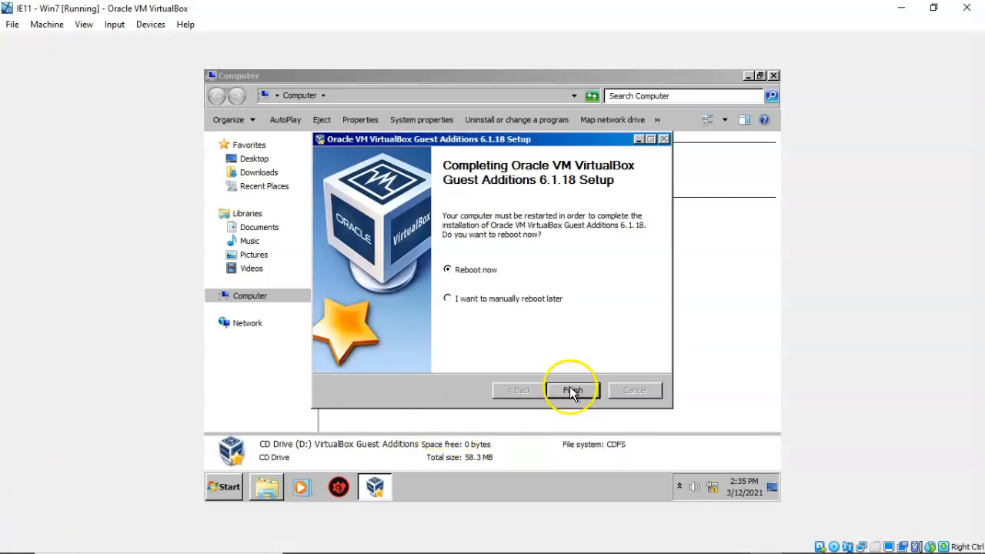
click(572, 391)
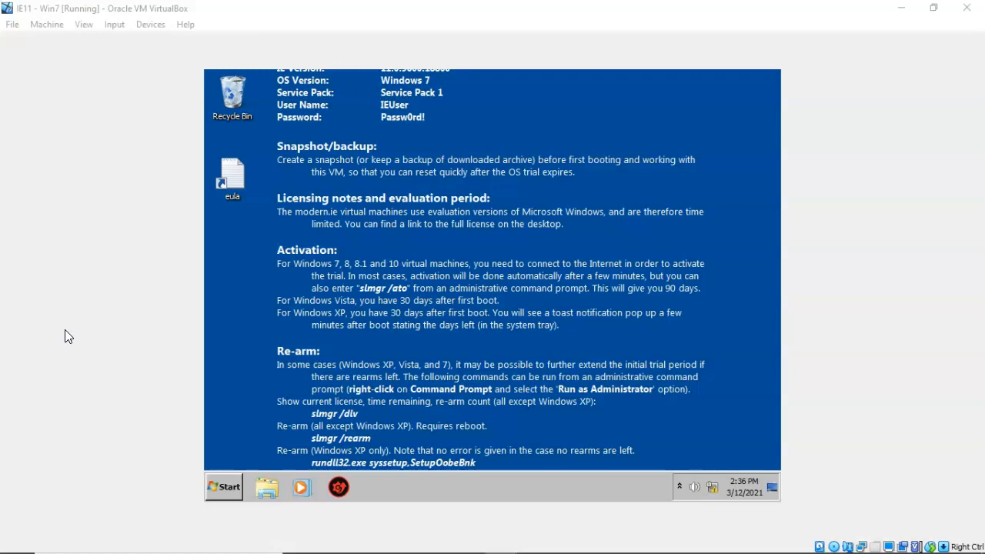
click(96, 432)
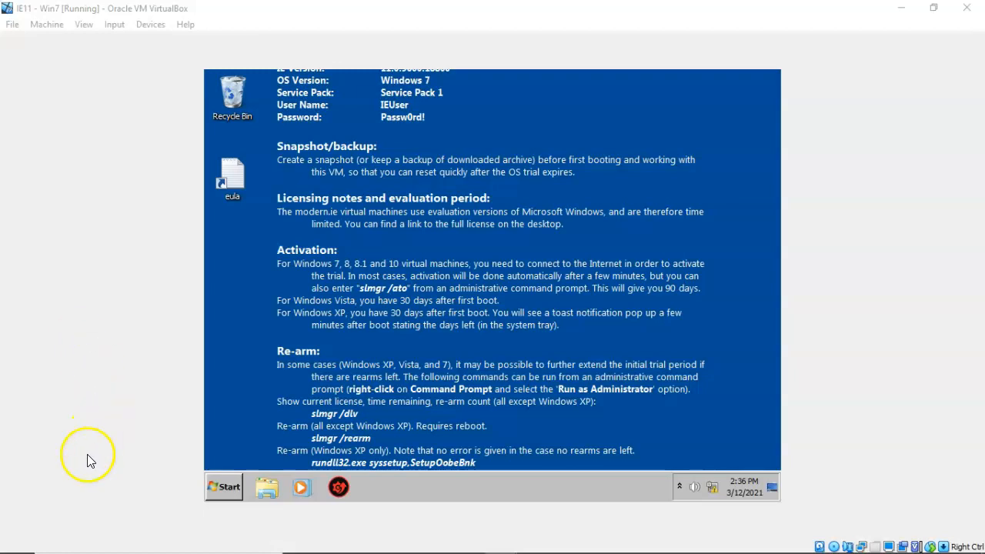